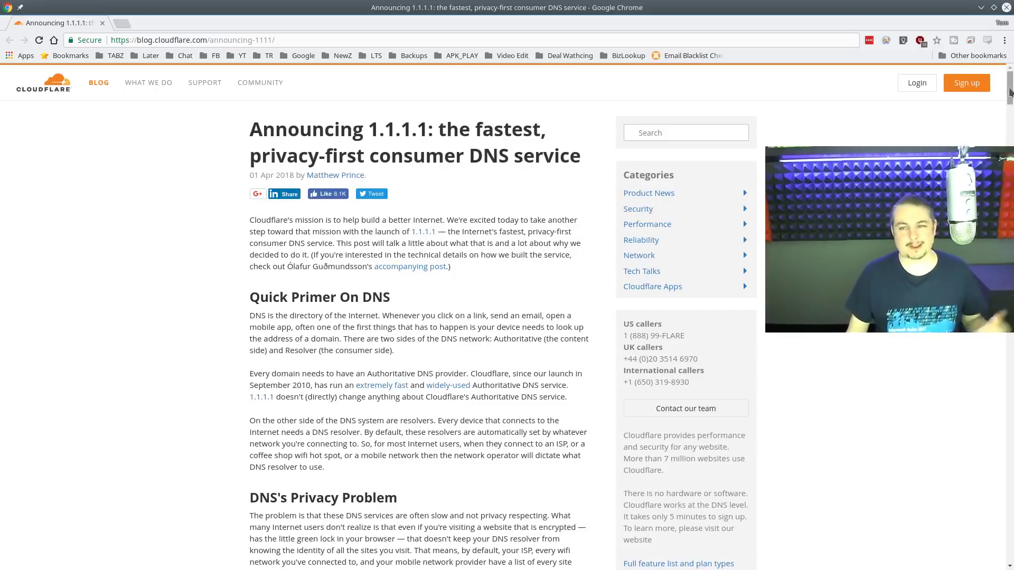
Scroll the Cloudflare 1.1.1.1 post from its title past 'DNS's Privacy Problem' to the censorship graffiti photo
scroll(1004, 132, "down", 8)
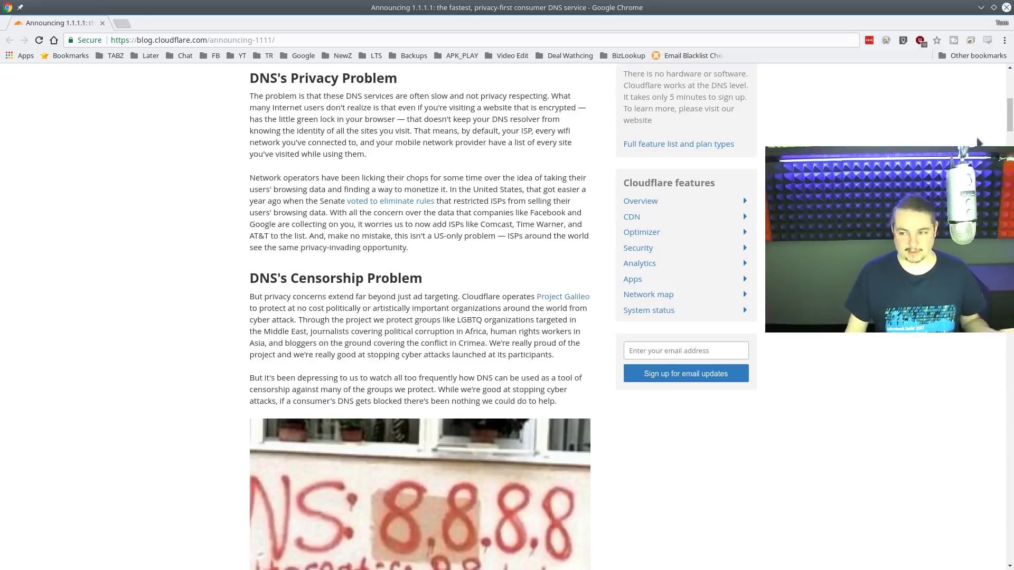
left_click_drag(1009, 114, 1012, 90)
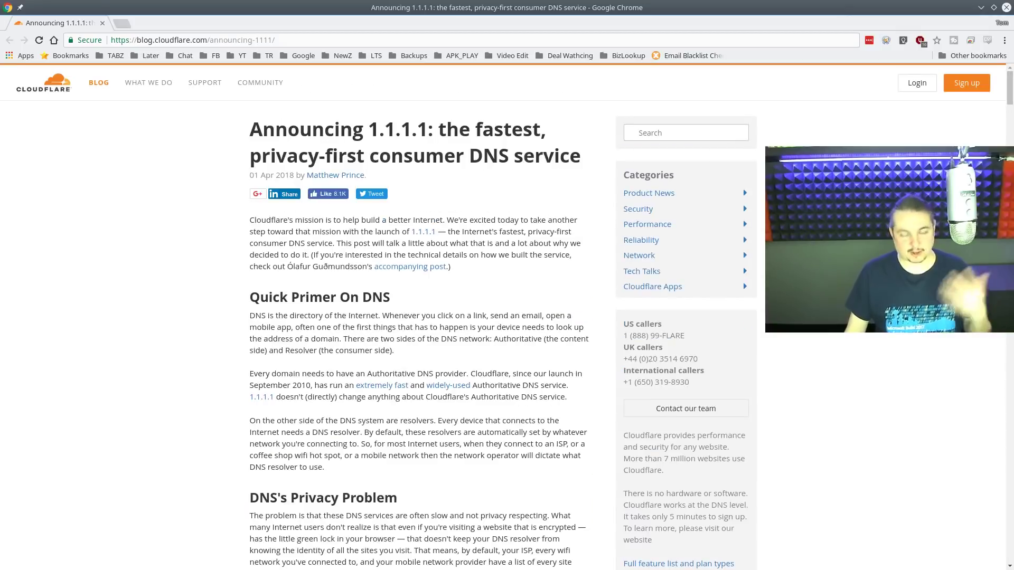
scroll(507, 317, "down", 3)
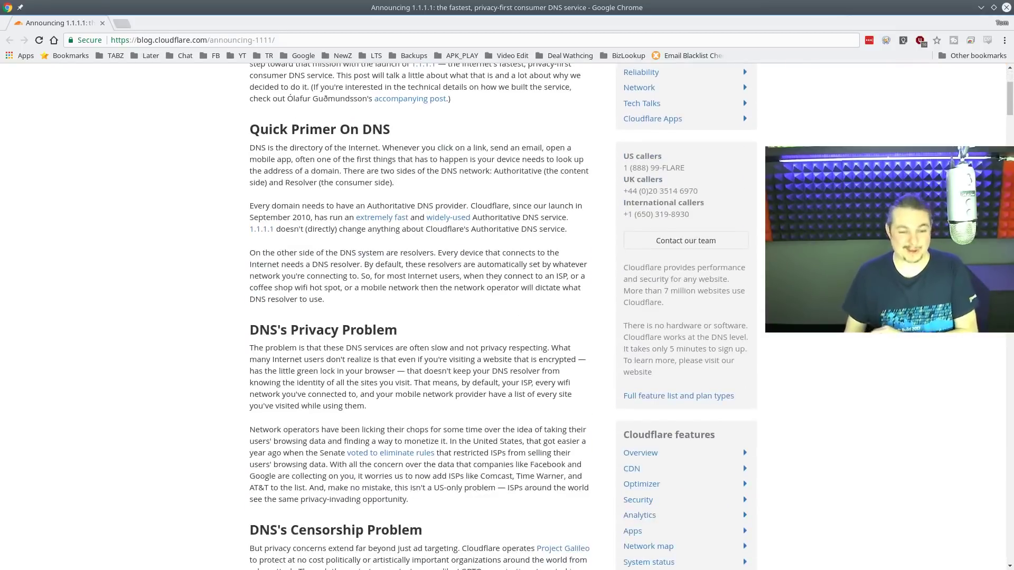
scroll(508, 317, "down", 4)
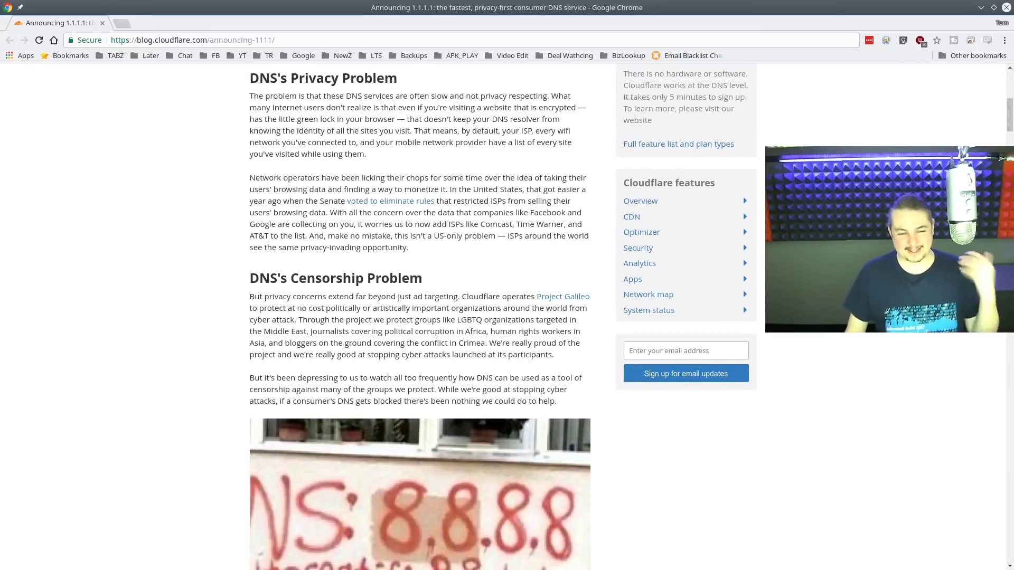
scroll(507, 317, "down", 3)
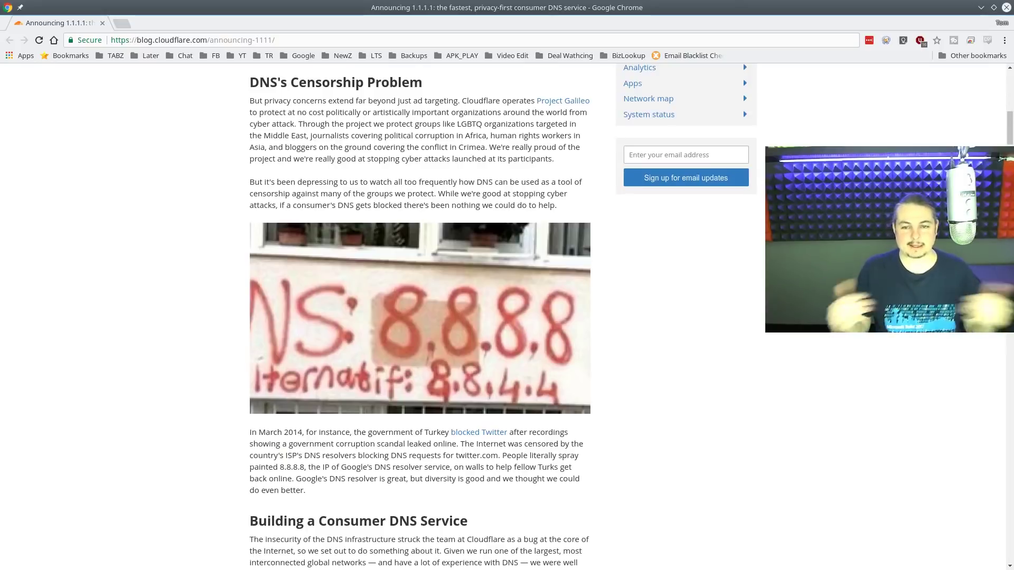
scroll(317, 338, "down", 1)
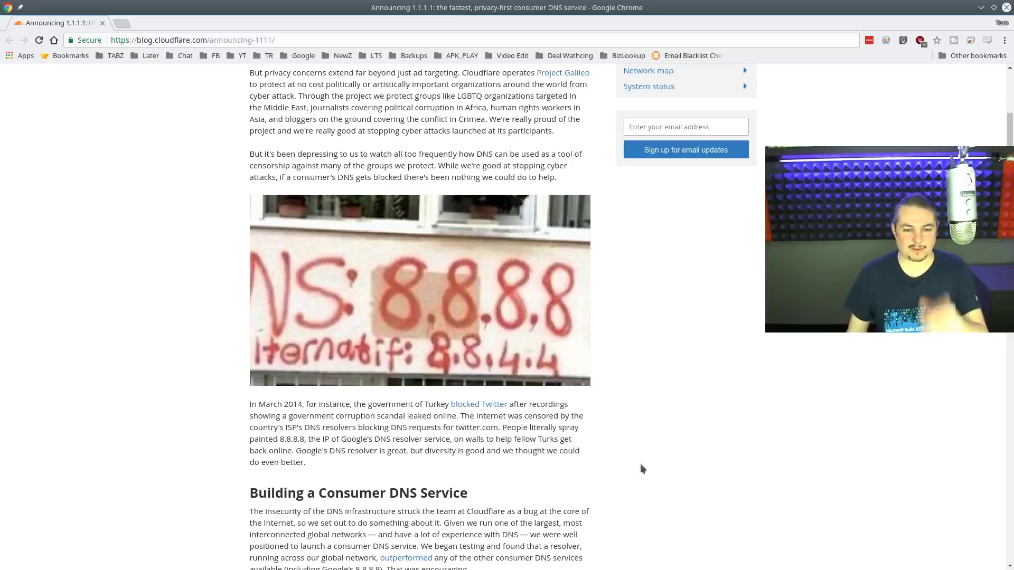
scroll(661, 433, "down", 5)
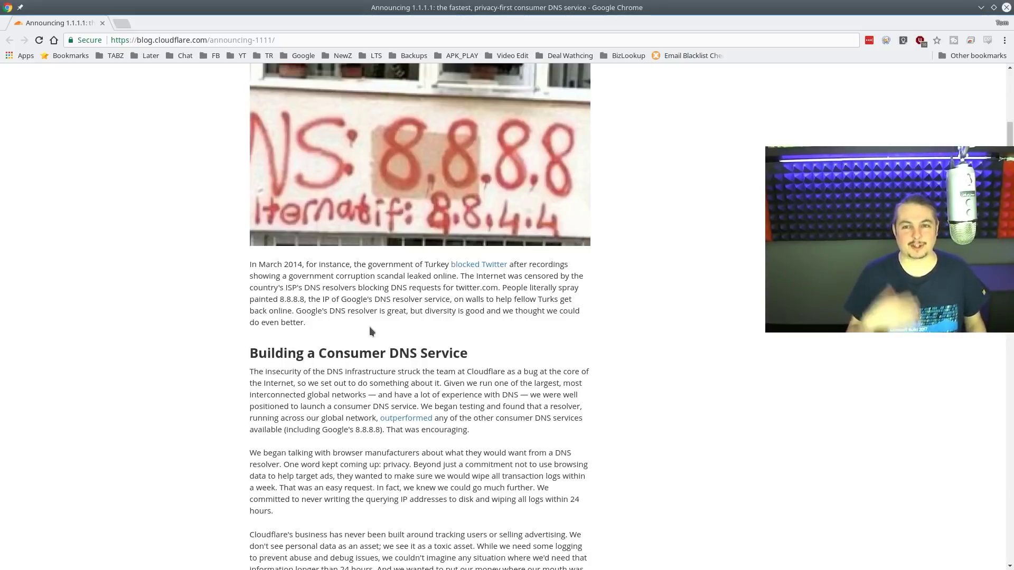
Bring up 'Building a Consumer DNS Service' and briefly highlight its heading
scroll(581, 326, "up", 3)
scroll(651, 315, "down", 6)
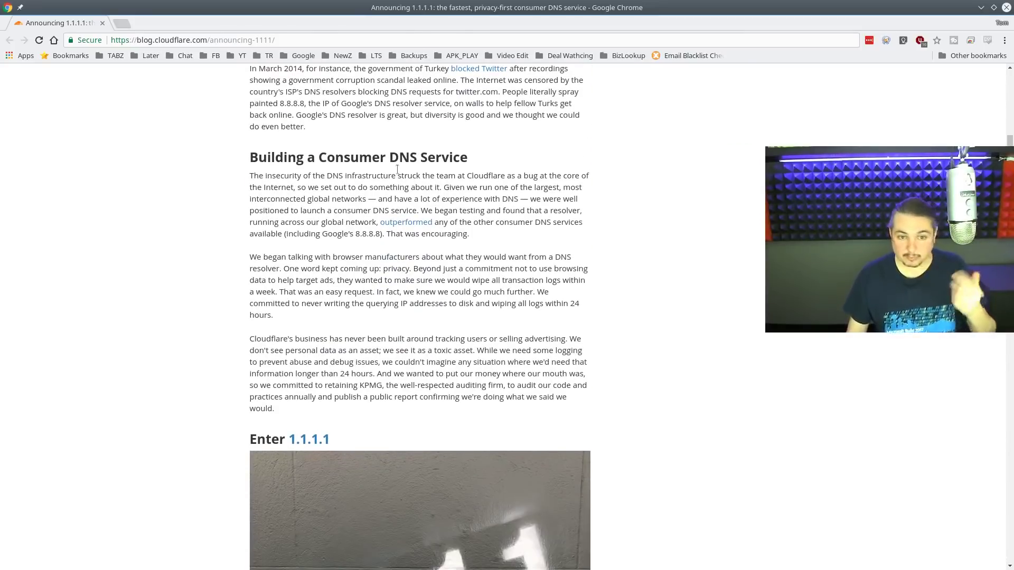
triple_click(411, 158)
left_click(762, 239)
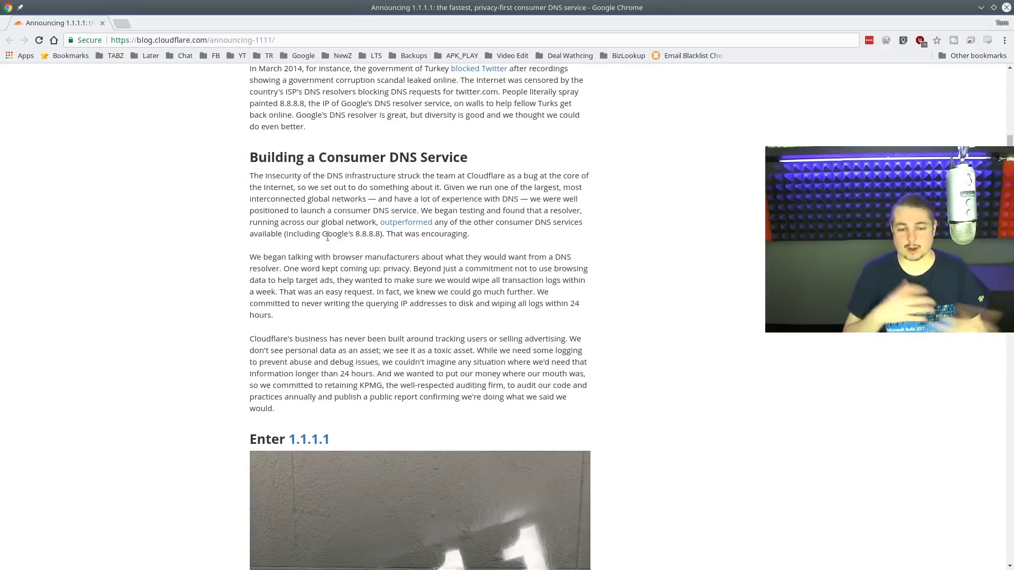
Read on past 'Enter 1.1.1.1' and the APNIC story to 'Seriously, April 1?'
scroll(581, 268, "down", 4)
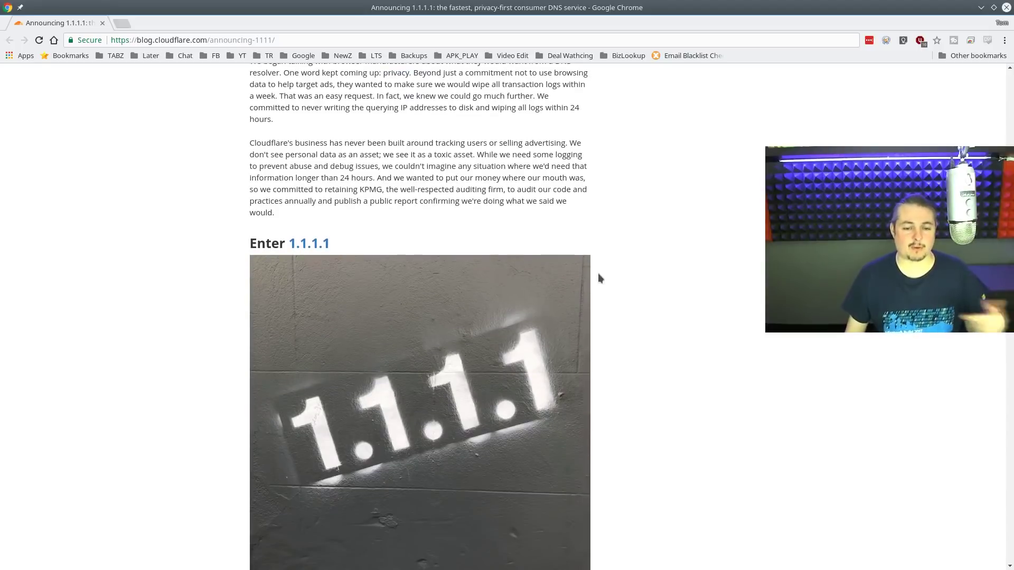
scroll(600, 278, "down", 3)
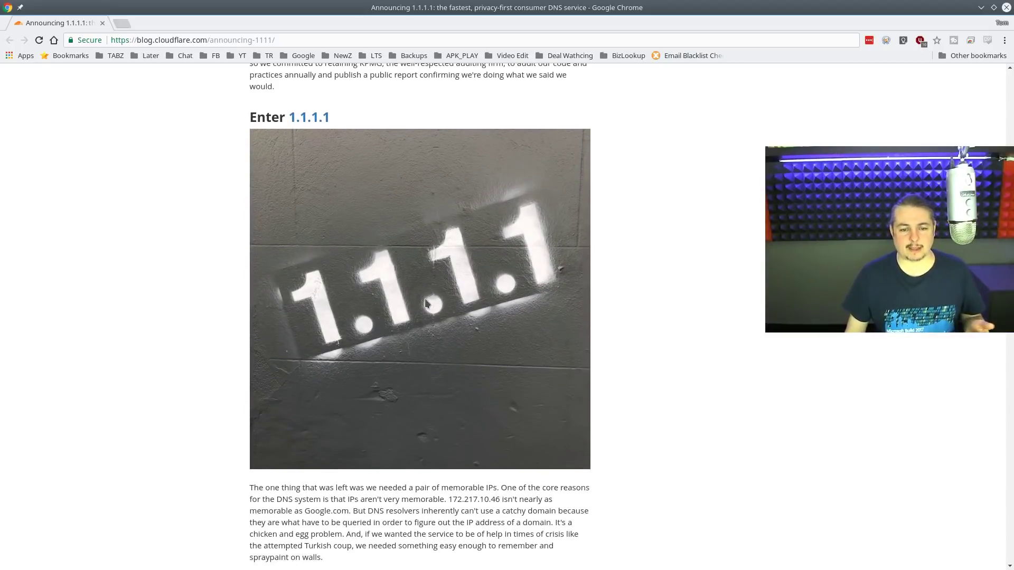
scroll(425, 299, "down", 8)
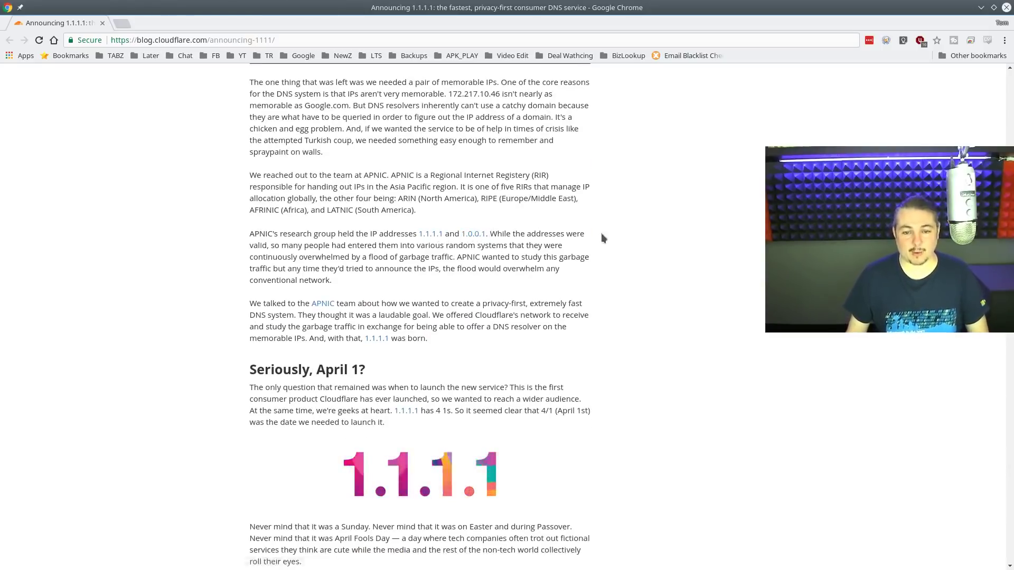
Scroll through 'Why Did We Build It?' to the 1.1.1.1-stickered laptop photo and 'Toward a Better DNS Infrastructure'
scroll(675, 262, "down", 2)
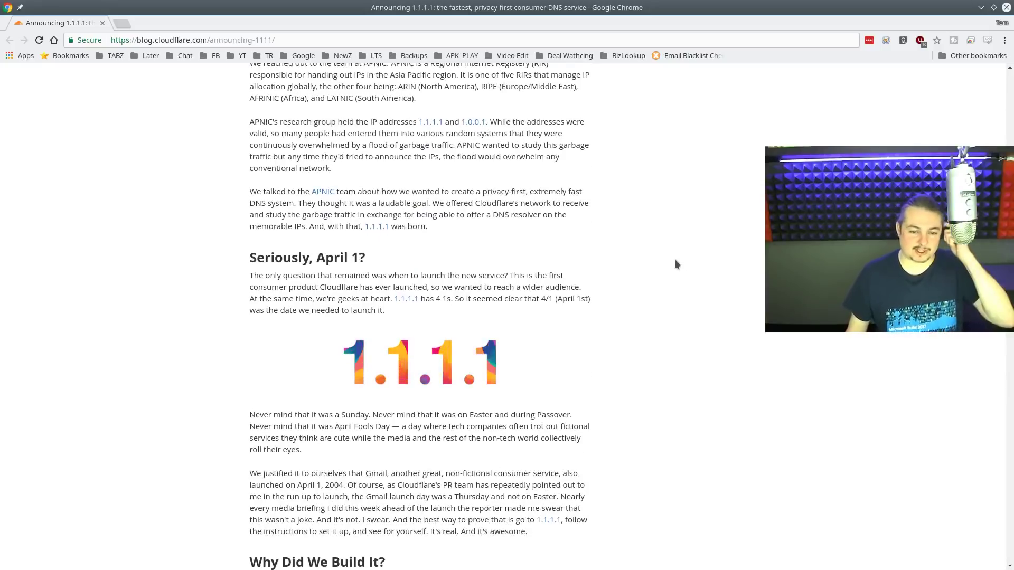
scroll(676, 263, "down", 3)
scroll(704, 256, "down", 2)
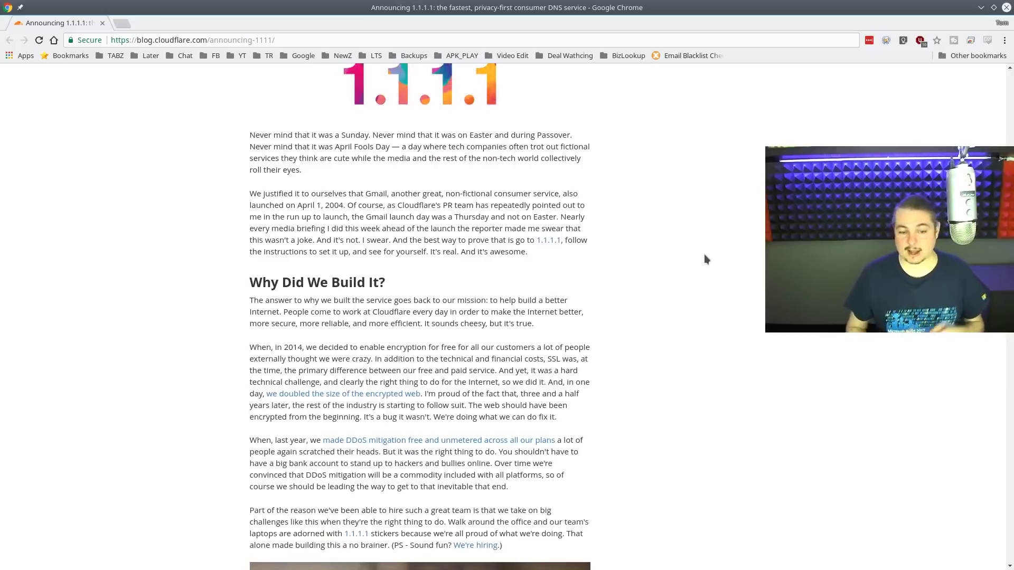
scroll(698, 262, "down", 2)
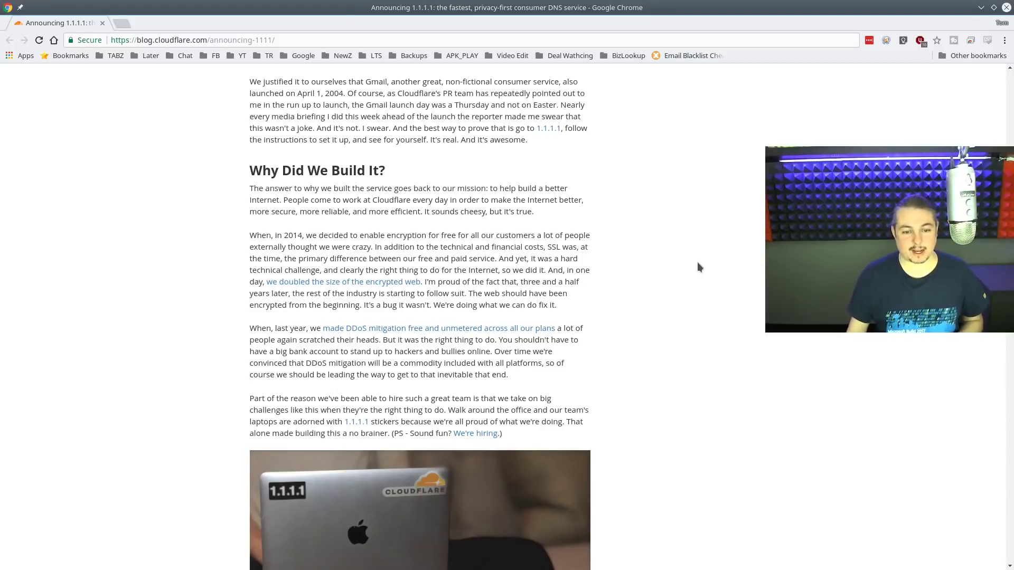
scroll(697, 259, "down", 1)
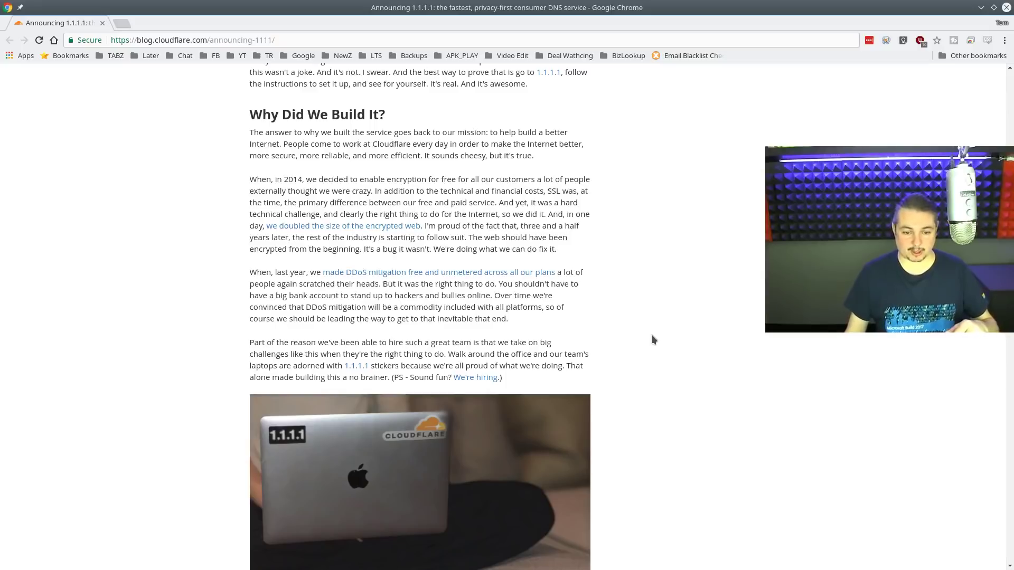
Scroll to the 'Tying It All Together' chart, briefly highlighting the DNS-over-HTTPS phrase on the way
scroll(653, 336, "down", 6)
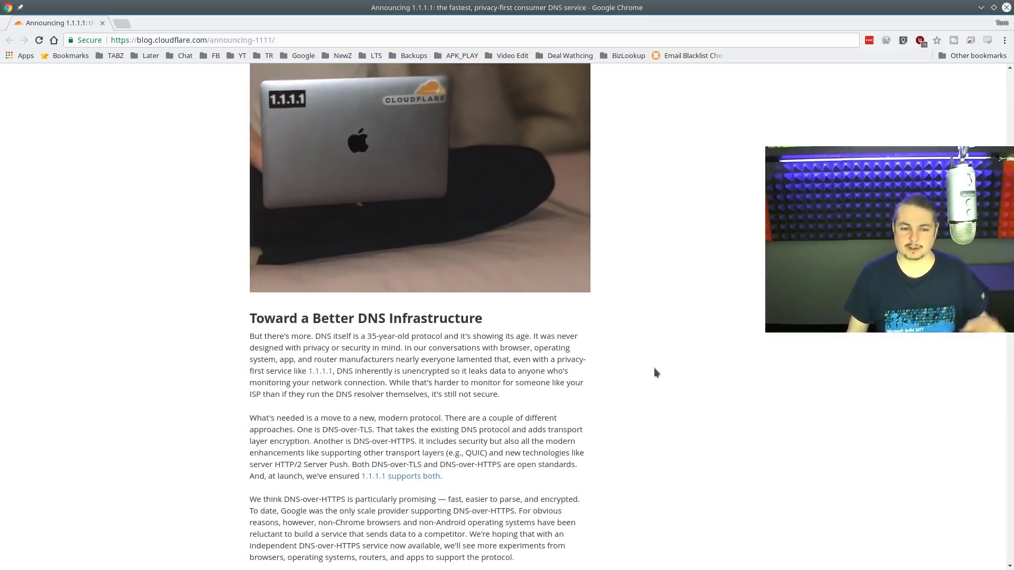
scroll(694, 380, "down", 3)
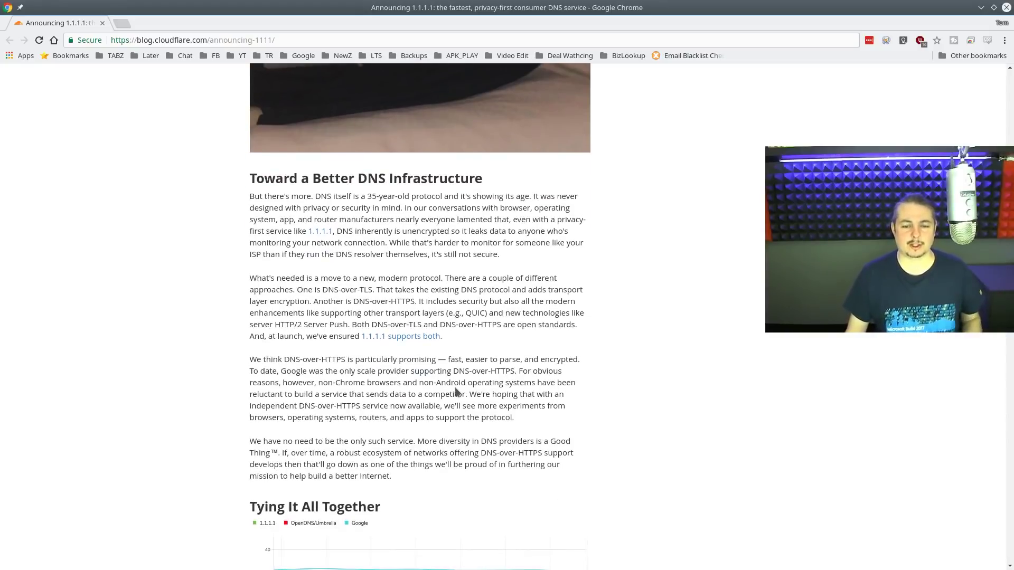
left_click_drag(452, 371, 517, 372)
left_click(600, 380)
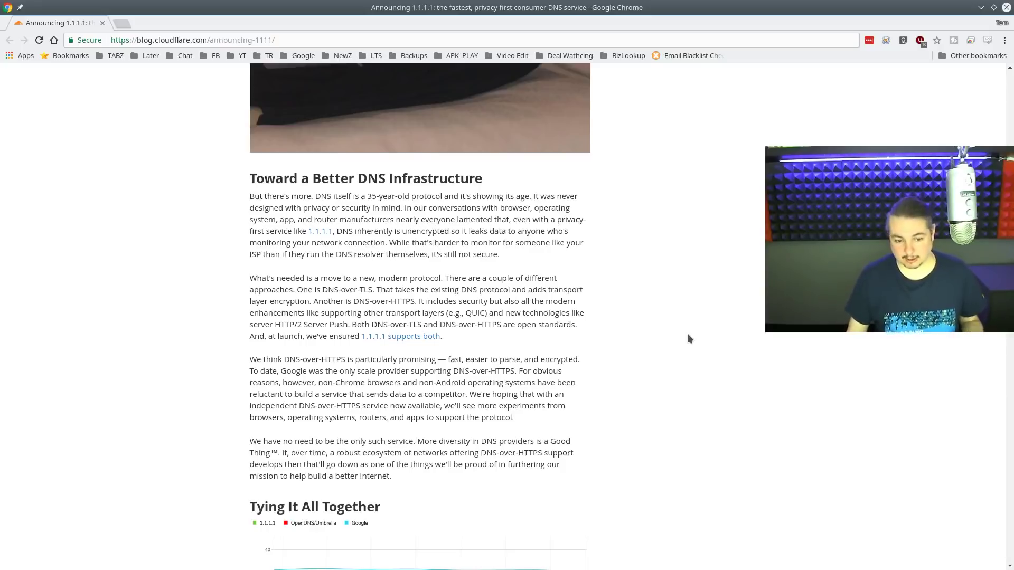
scroll(673, 365, "down", 5)
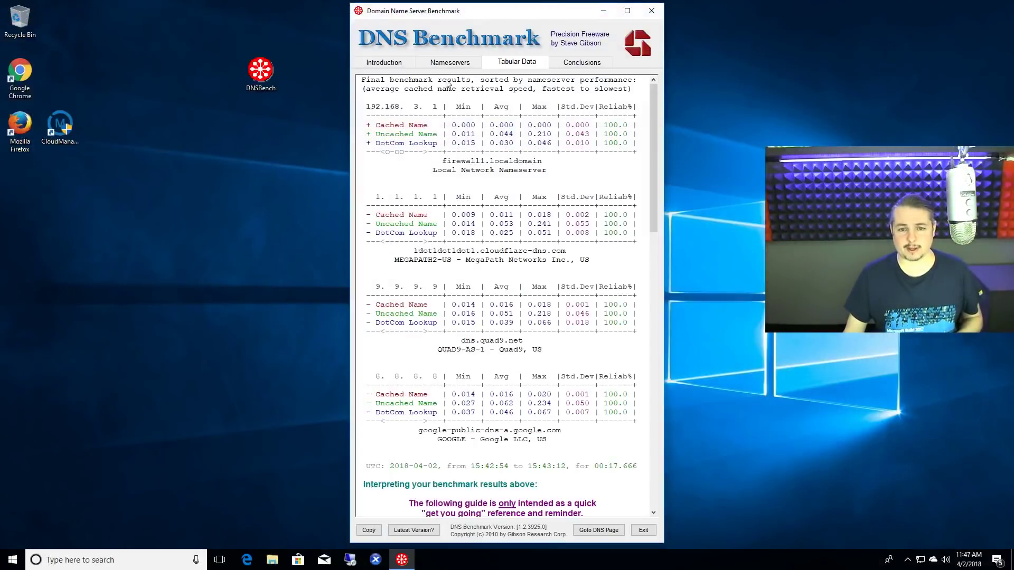
Run a new benchmark from the Nameservers view and show its Tabular Data results
left_click(450, 64)
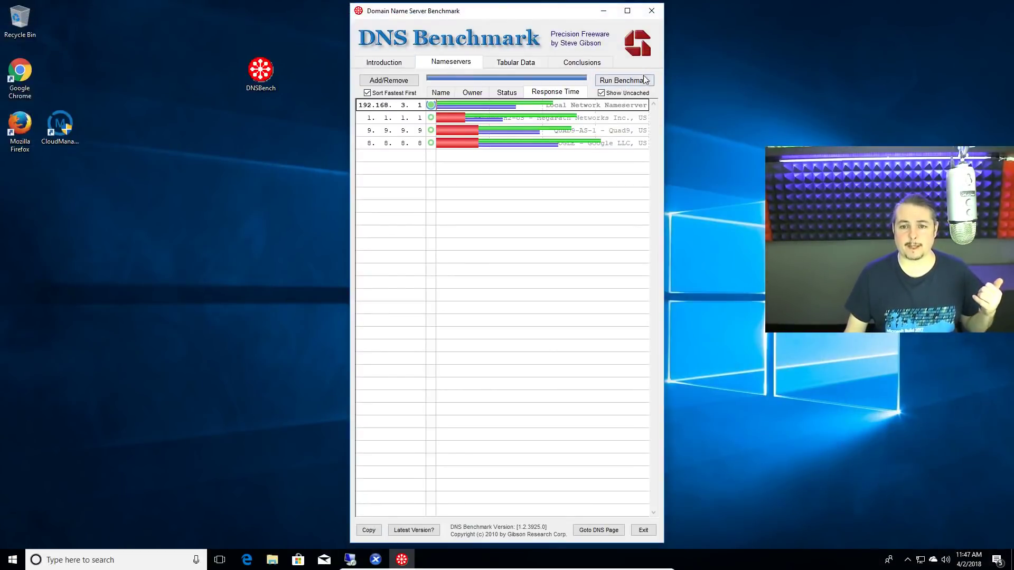
left_click(617, 82)
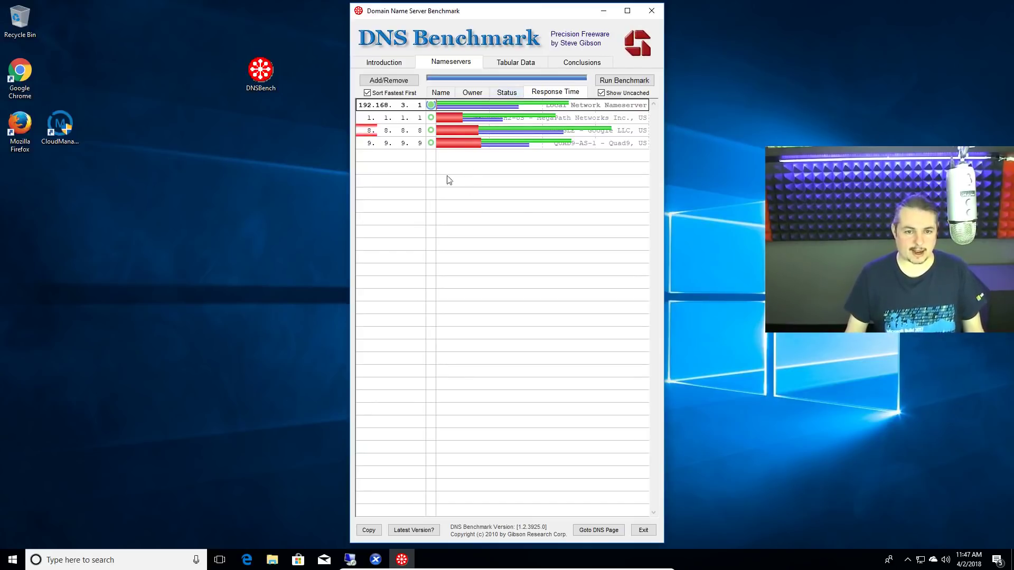
left_click(526, 66)
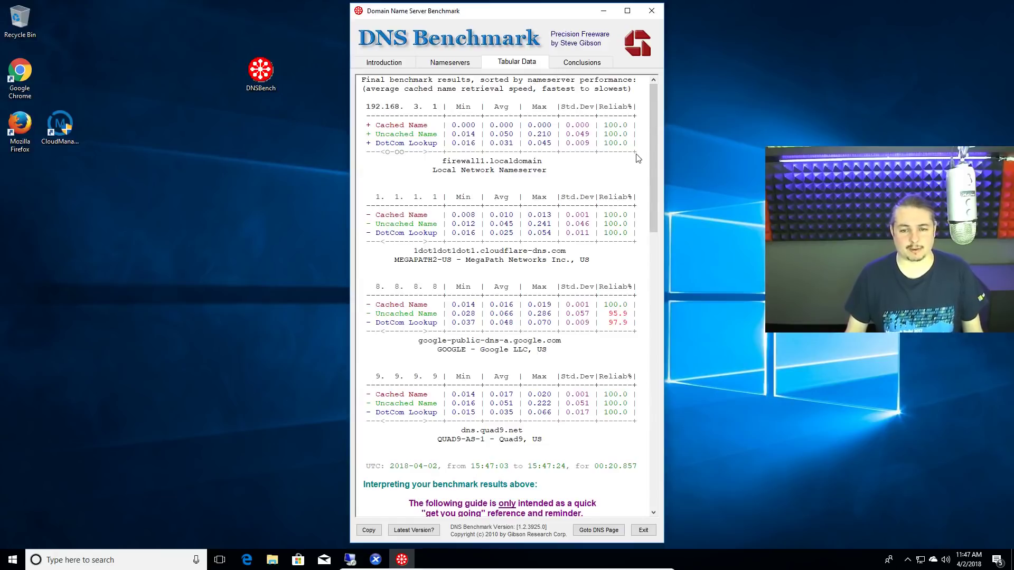
Return to the top of the Tabular Data text and highlight the 1.1.1.1 header line
scroll(654, 166, "down", 1)
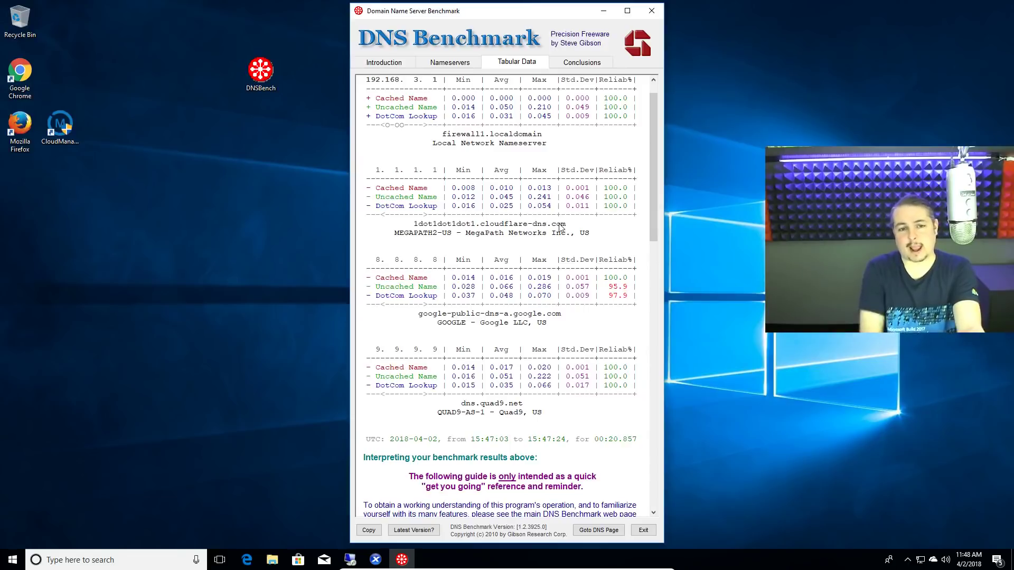
scroll(561, 227, "up", 1)
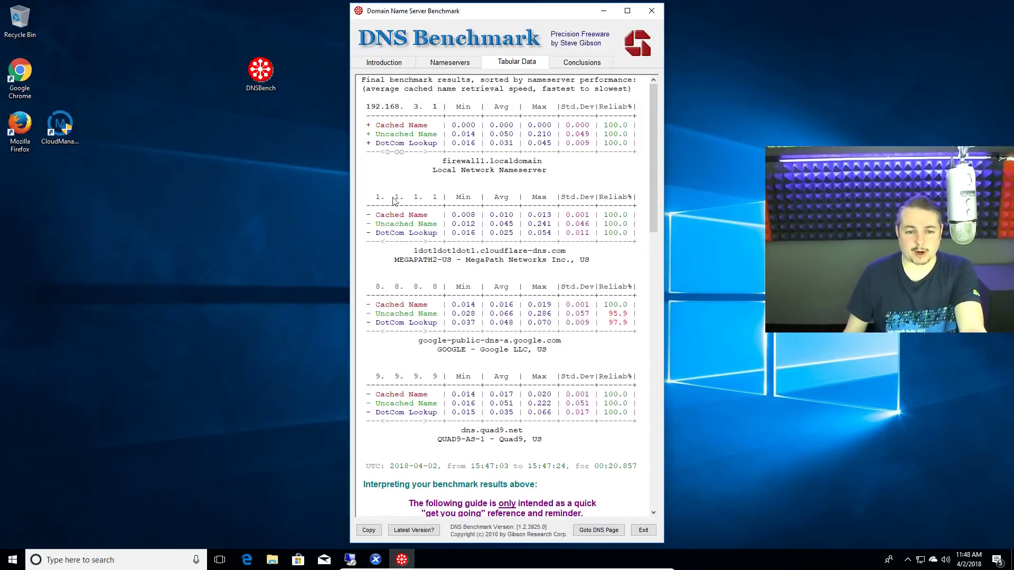
left_click_drag(378, 201, 438, 204)
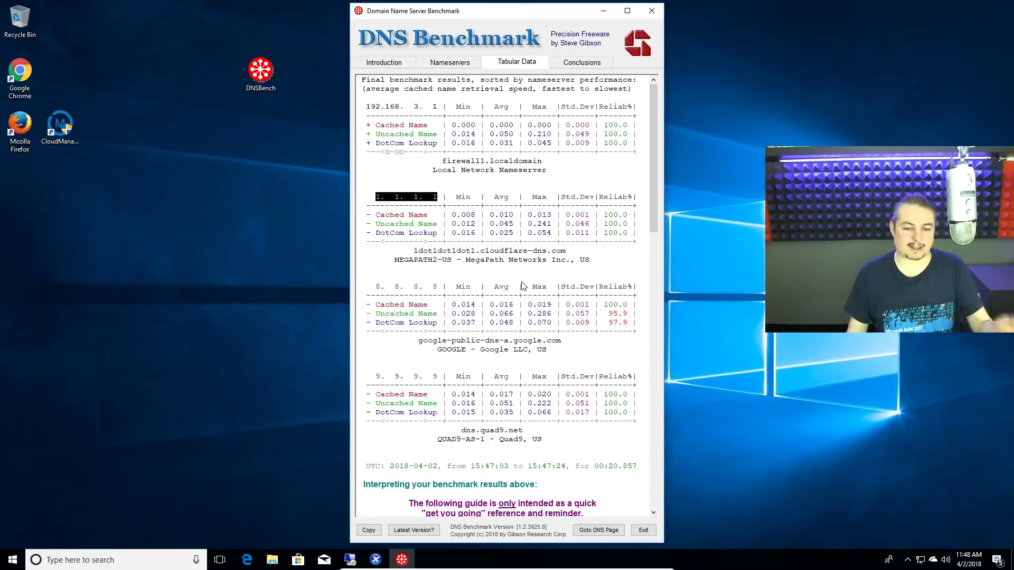
mouse_move(653, 213)
left_mouse_down()
mouse_move(653, 227)
mouse_move(653, 214)
left_mouse_up()
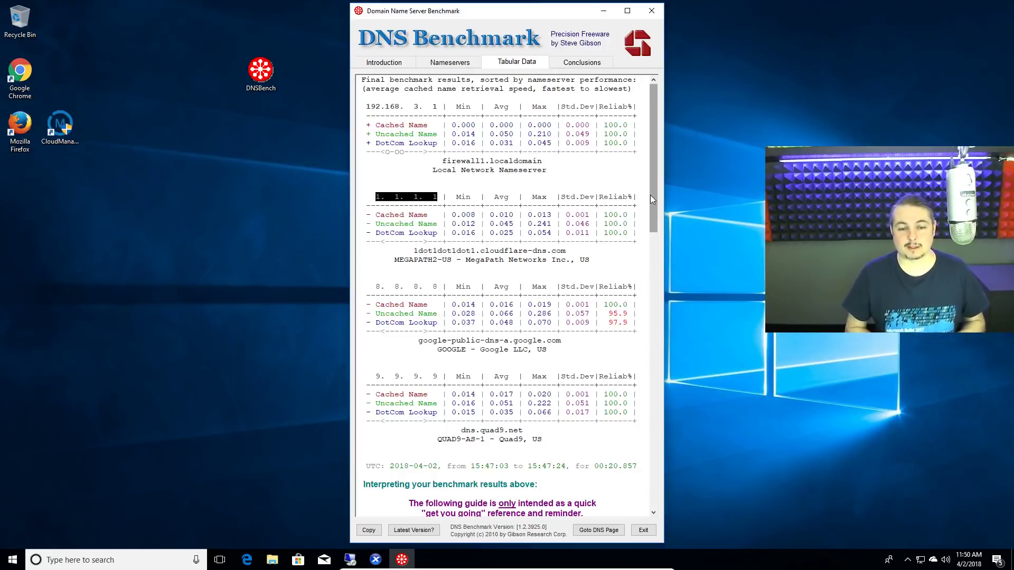
Highlight the 9.9.9.9 Quad9 and 1.1.1.1 header lines in turn, ending on the 8.8.8.8 Google header
left_click_drag(376, 376, 439, 379)
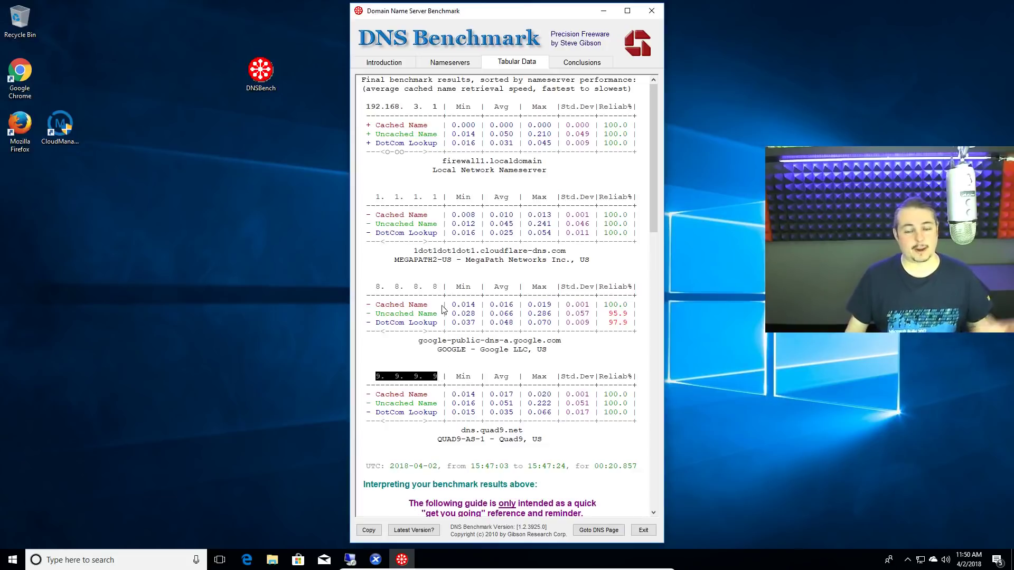
left_click_drag(379, 202, 442, 208)
left_click(512, 320)
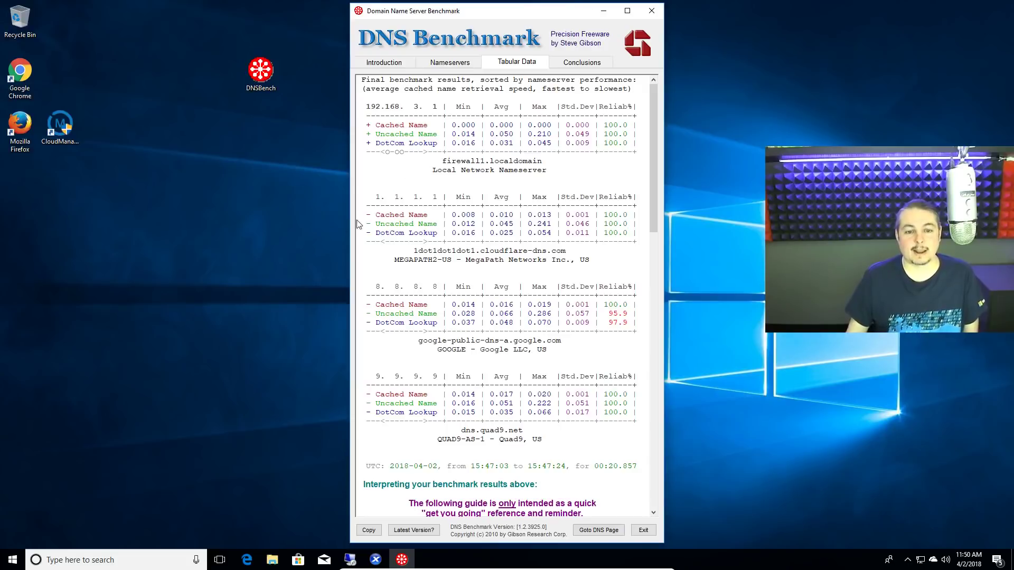
double_click(372, 197)
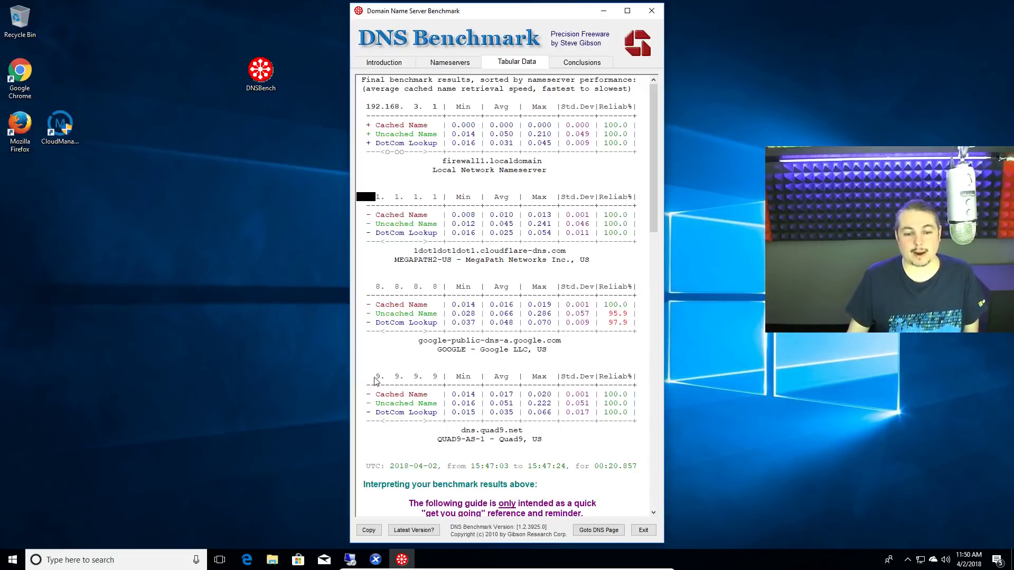
left_click_drag(375, 376, 432, 377)
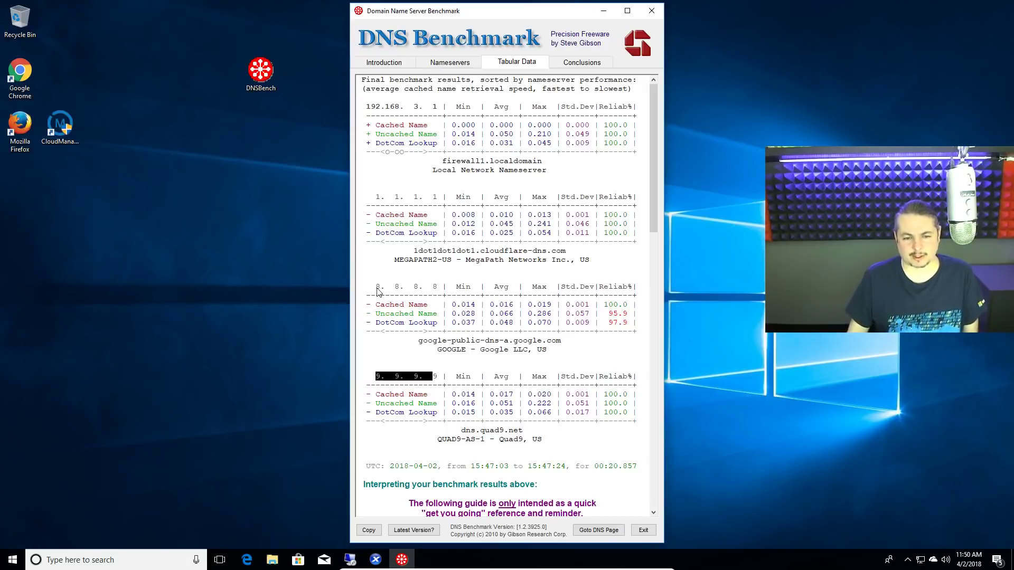
left_click_drag(376, 287, 444, 289)
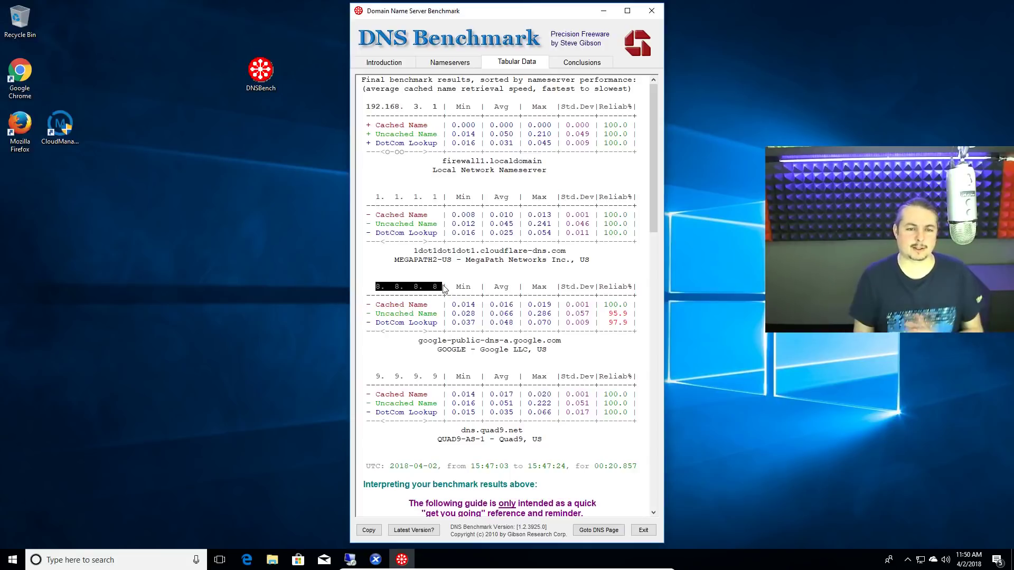